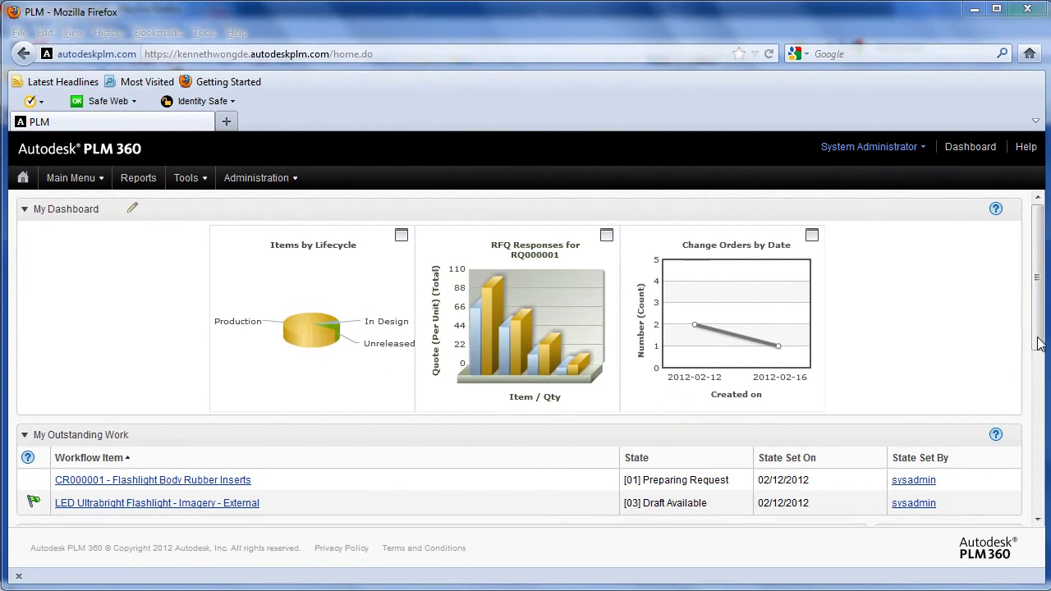
# - Show the Main Menu's Service & Support, Procurement and Engineering module submenus
pyautogui.moveTo(1039, 344); pyautogui.dragTo(1045, 238)
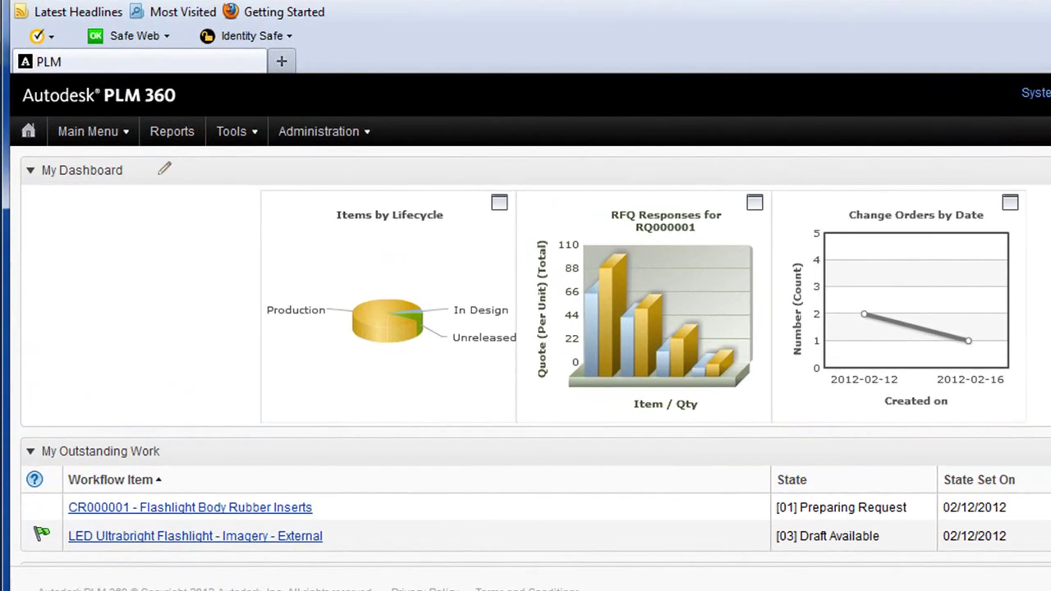
pyautogui.click(128, 131)
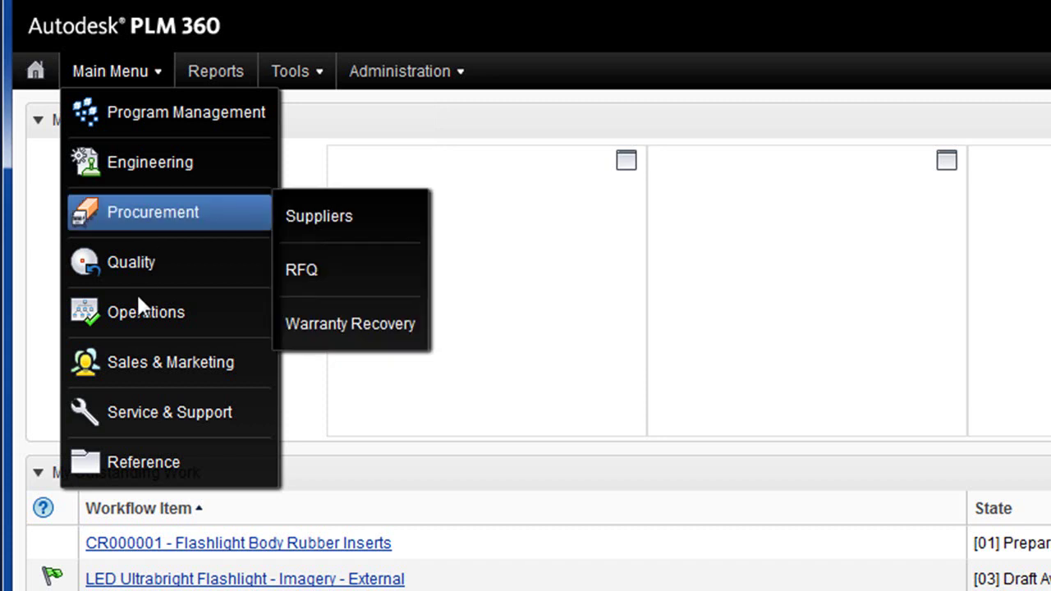
pyautogui.moveTo(153, 418)
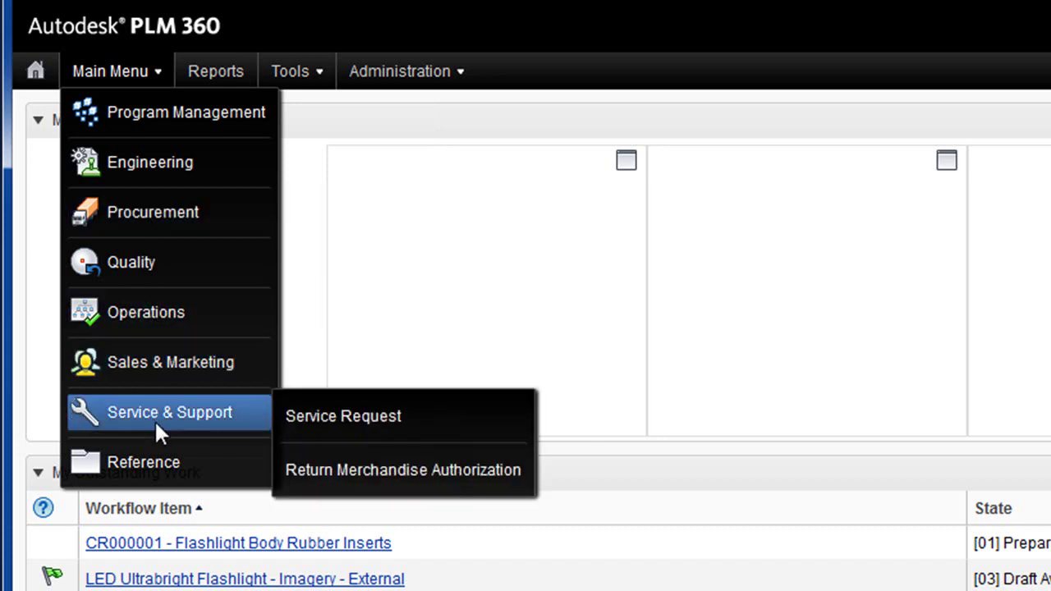
pyautogui.moveTo(164, 218)
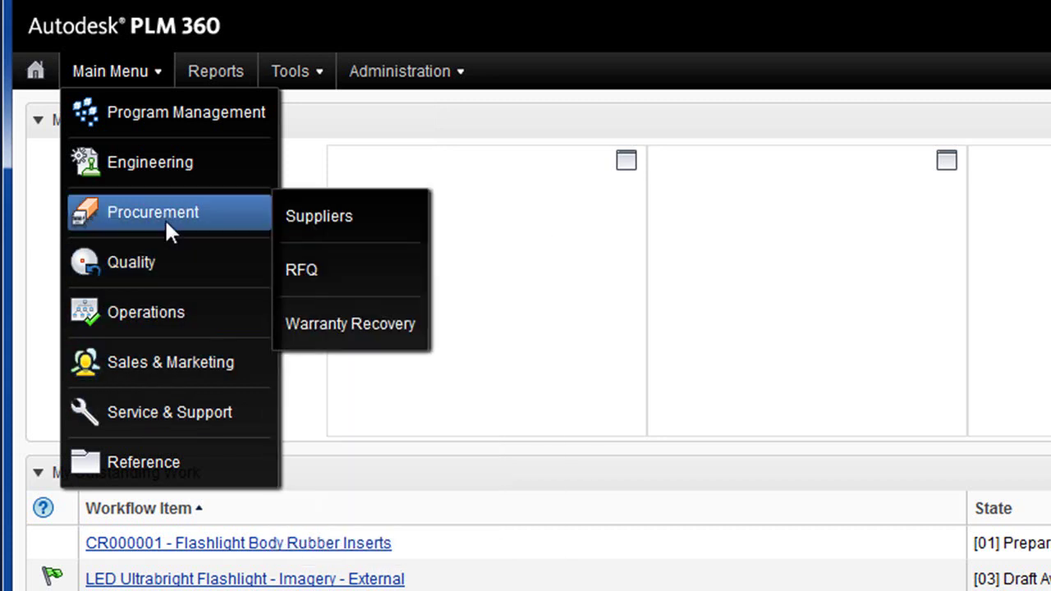
pyautogui.moveTo(174, 156)
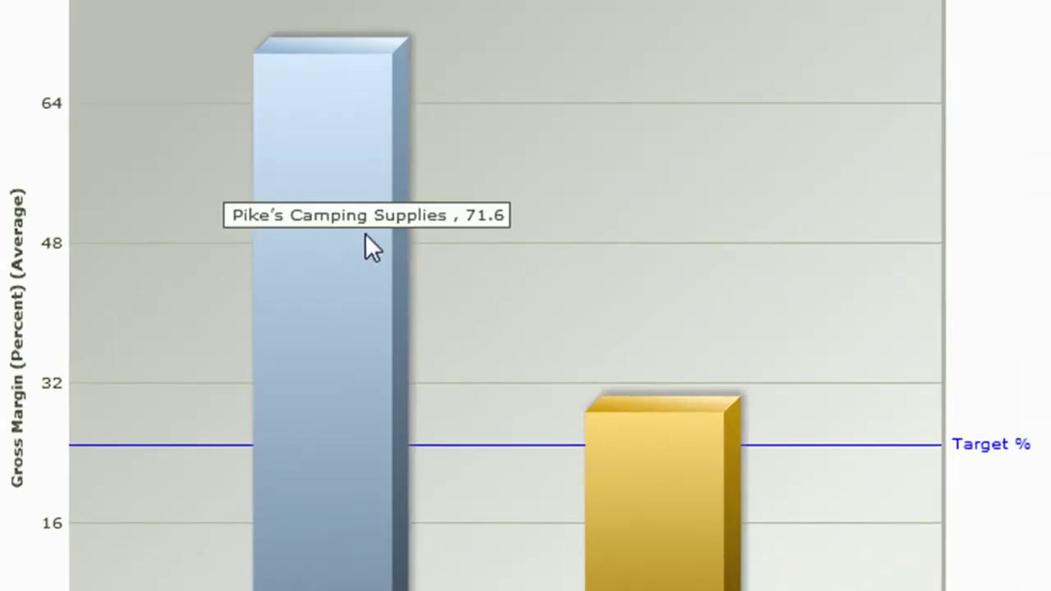
# - Review the Average Gross Margins by Customer chart values before returning to My Dashboard
pyautogui.moveTo(674, 470)
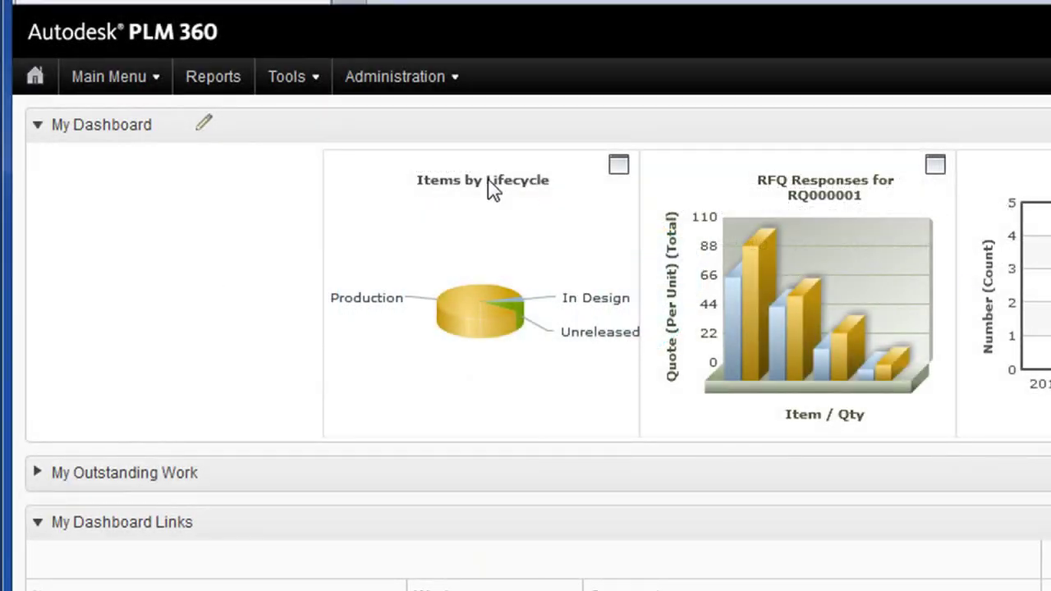
# - Edit the dashboard, add Average Gross Margins by Customer from My Reports, and save
pyautogui.click(207, 127)
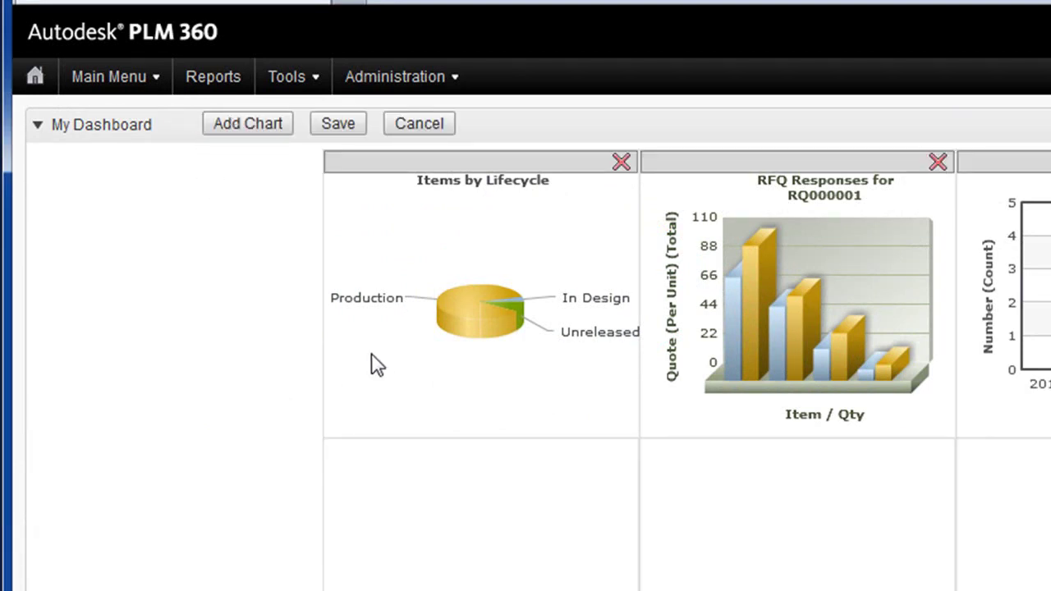
pyautogui.click(247, 127)
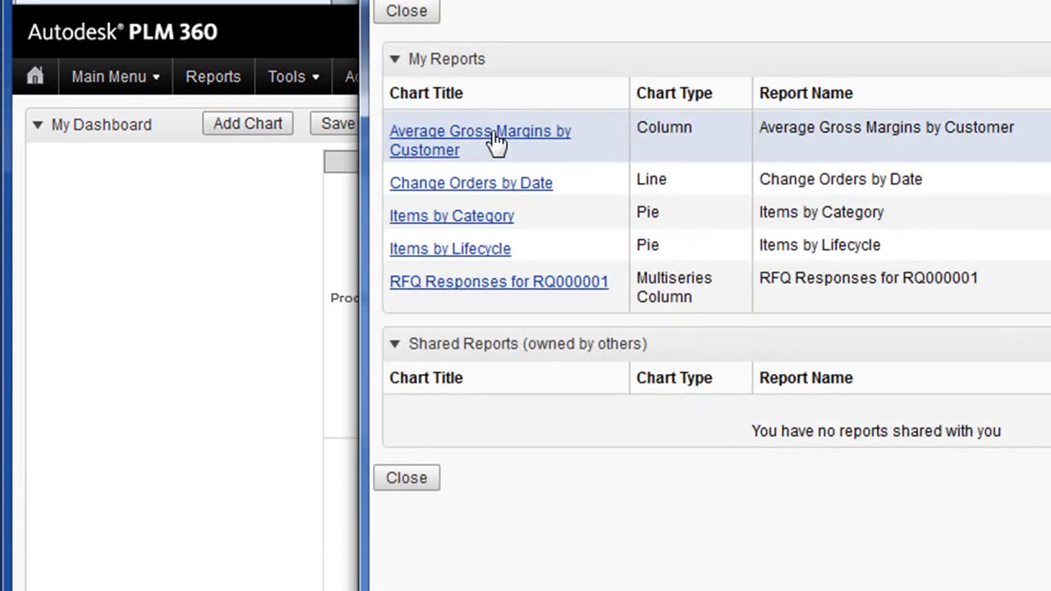
pyautogui.click(496, 140)
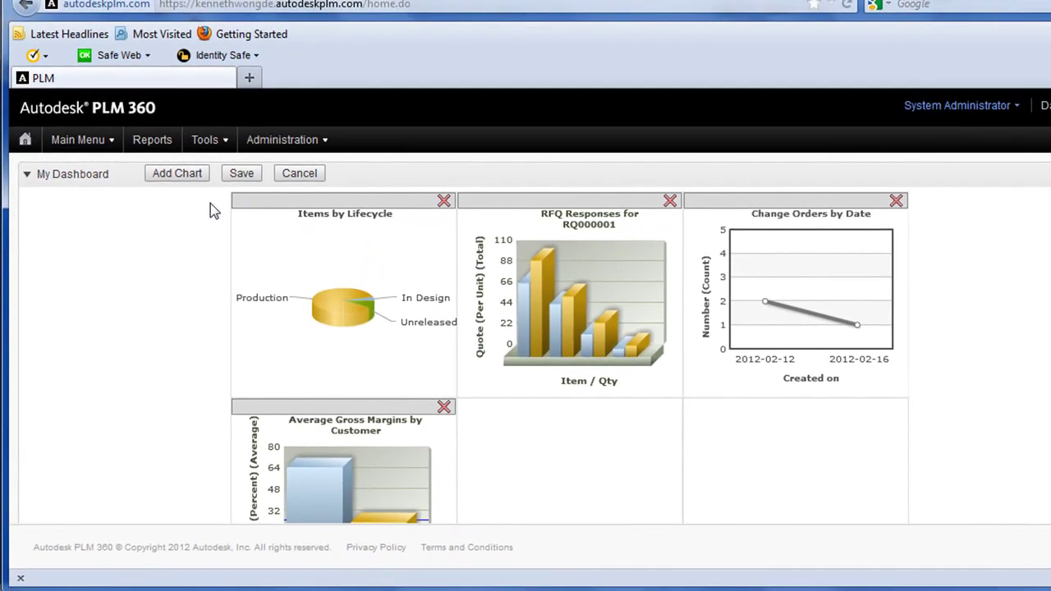
pyautogui.click(243, 174)
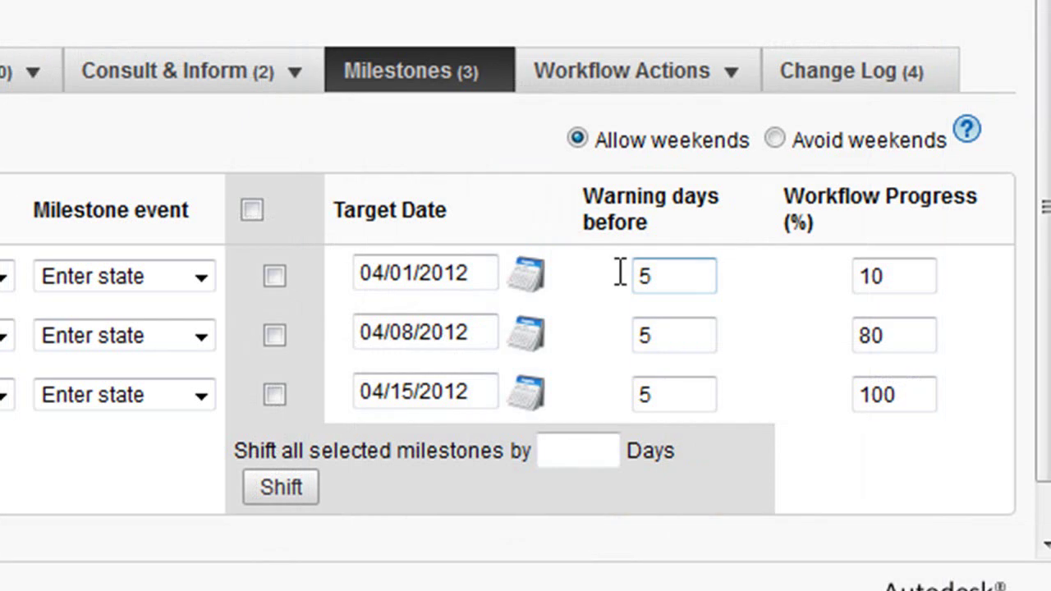
# - Enter 3 as the Started milestone's warning days and save the milestones
pyautogui.doubleClick(621, 274)
pyautogui.write('3')
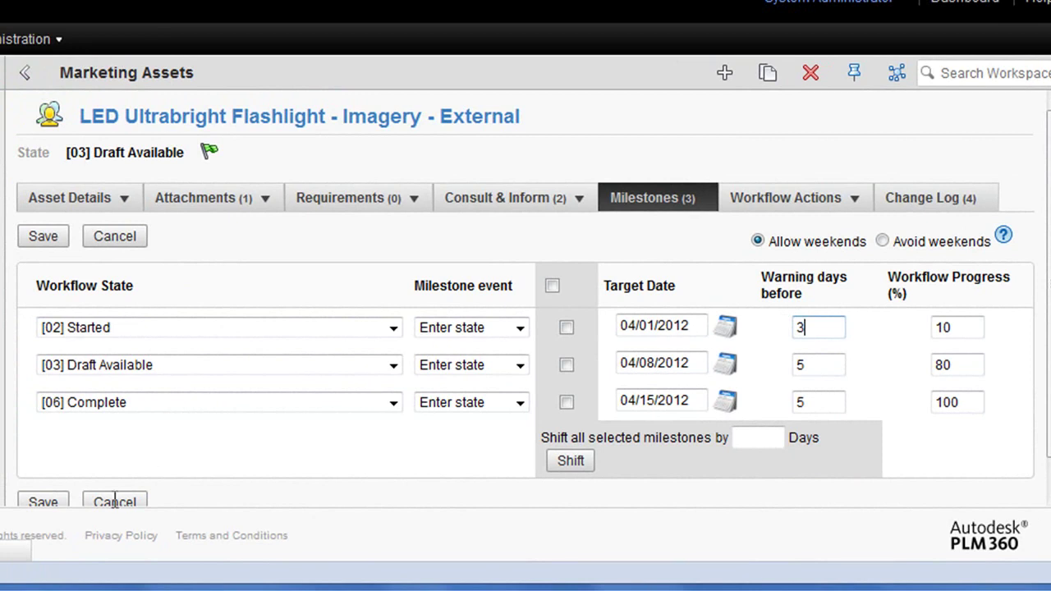
pyautogui.click(43, 503)
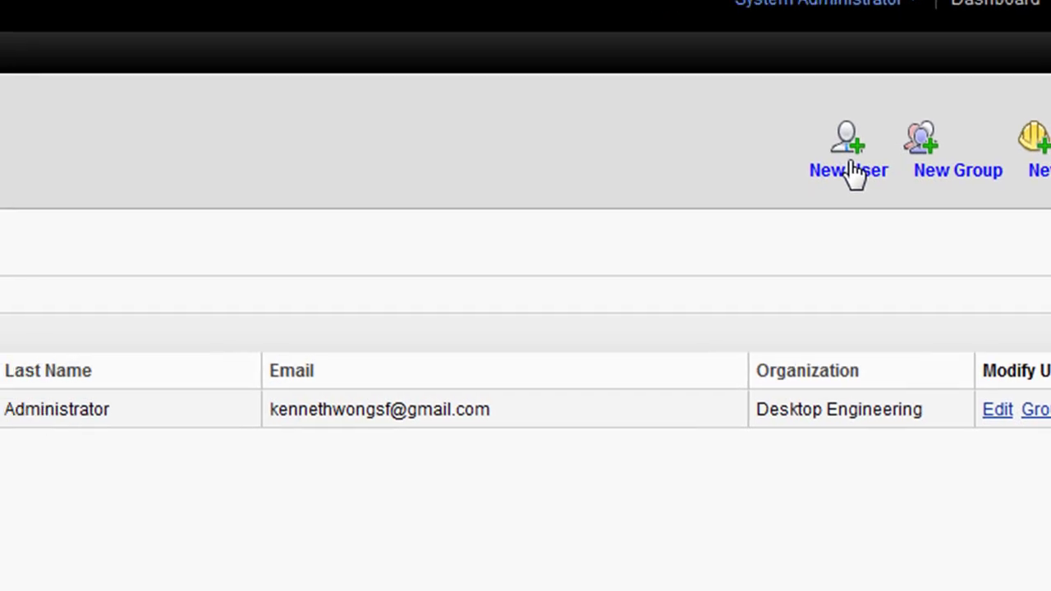
# - Begin a new user entry, then set target completion to 04/30/2012 and add the first team member
pyautogui.click(768, 195)
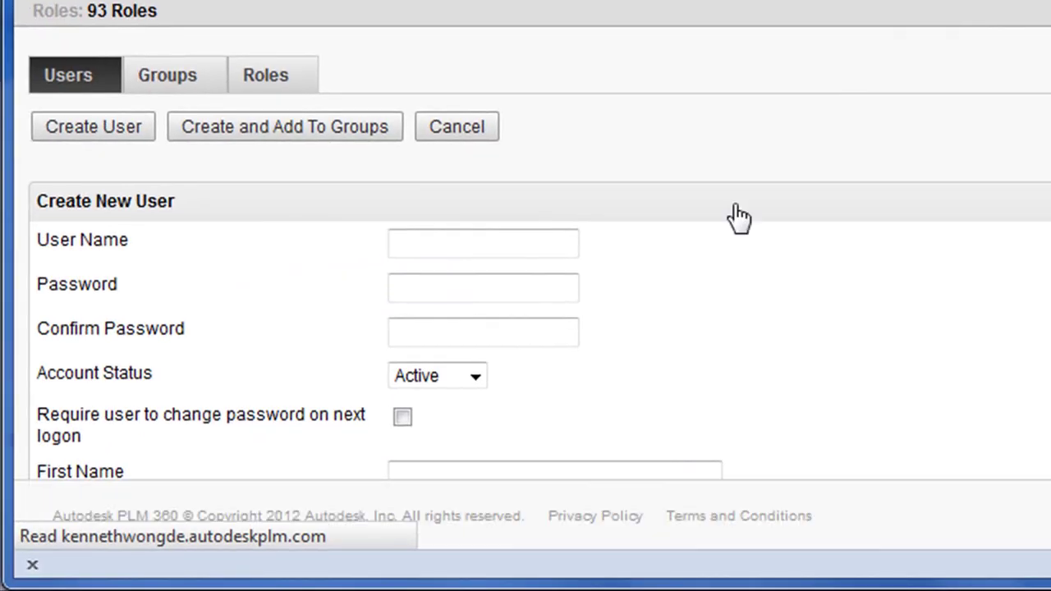
pyautogui.click(484, 246)
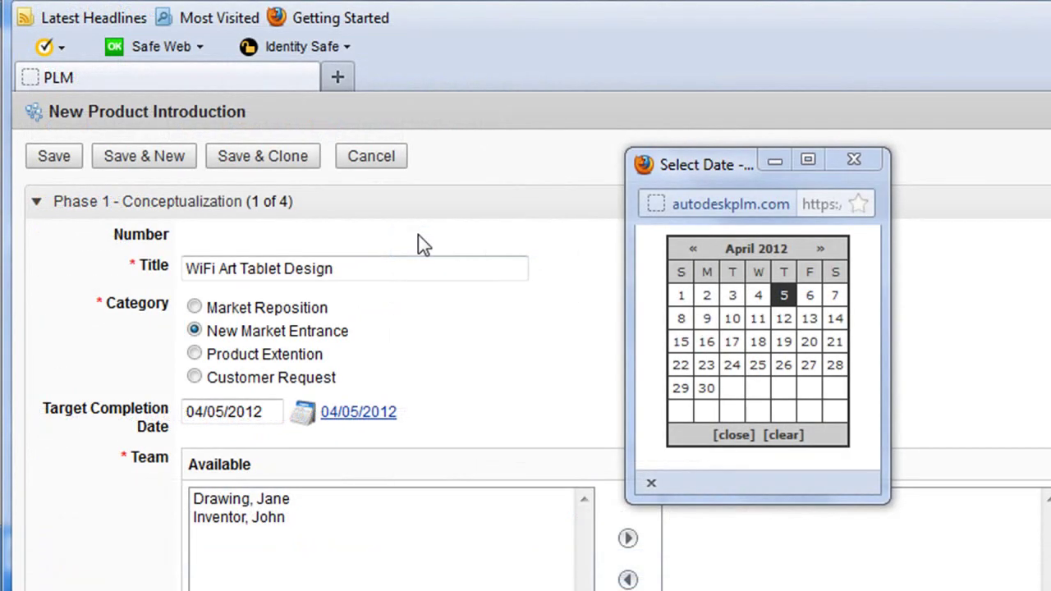
pyautogui.click(706, 391)
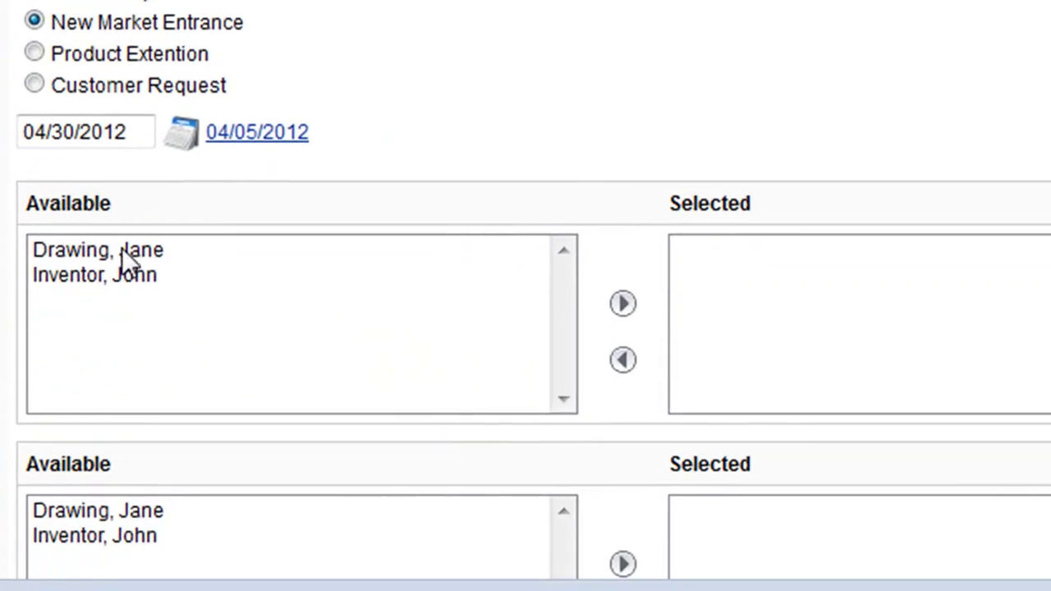
pyautogui.click(121, 248)
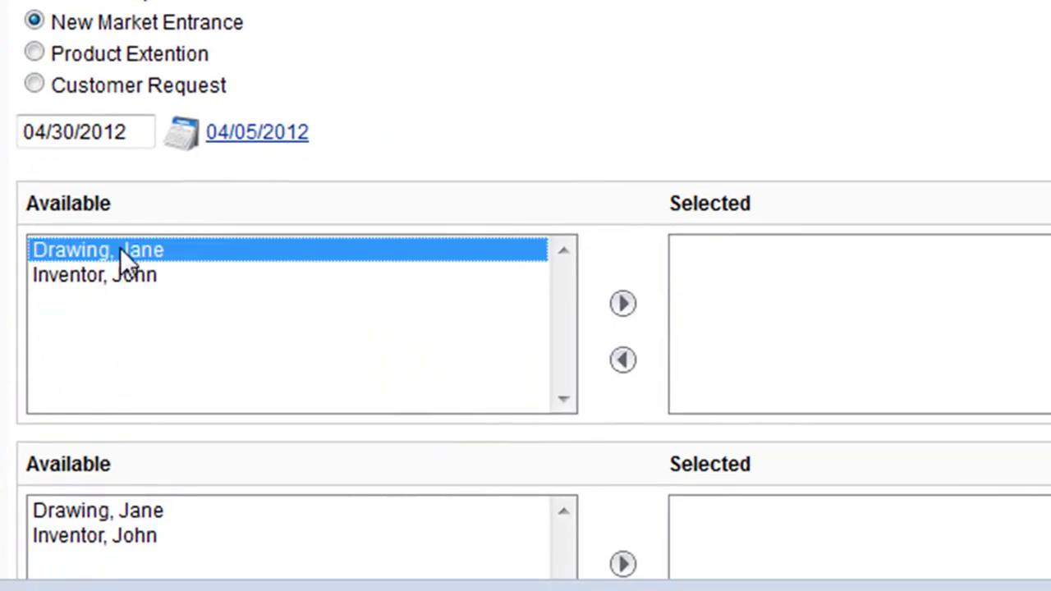
pyautogui.click(623, 305)
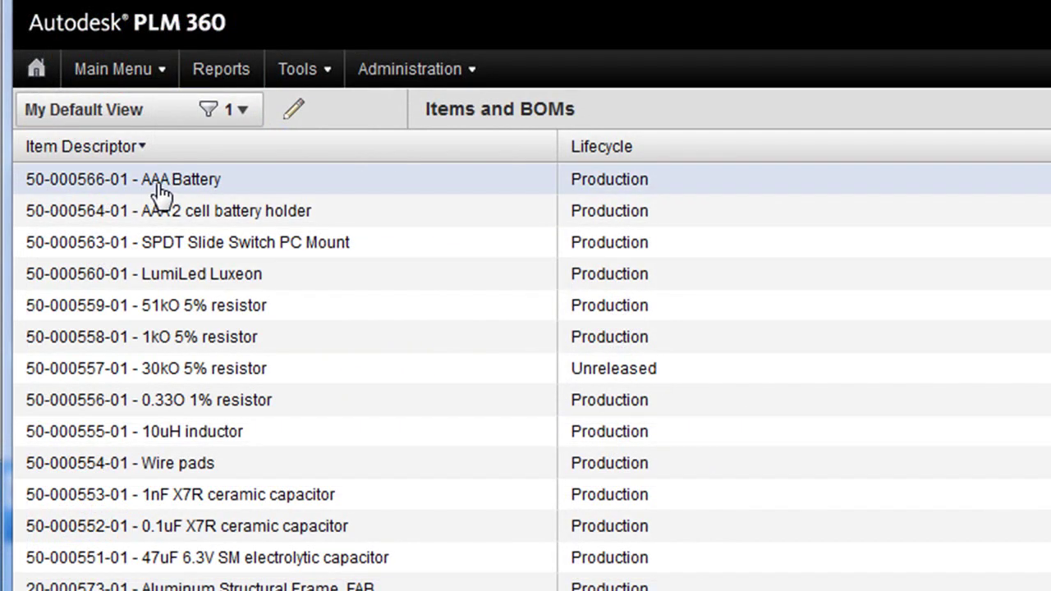
# - Open the AAA Battery item, look through its Item Details, and view its Where Used relationships
pyautogui.click(154, 187)
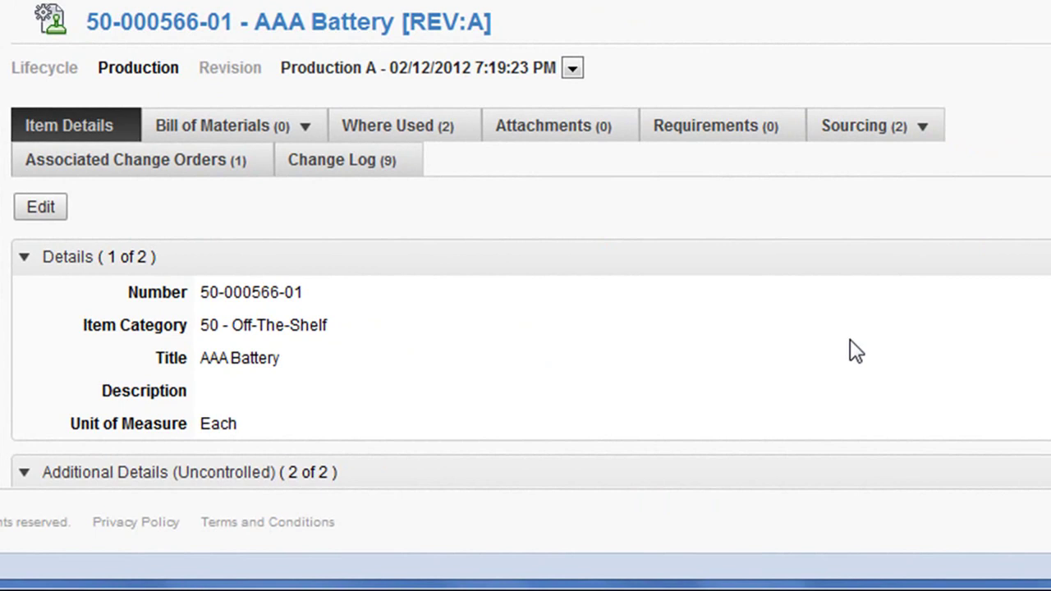
pyautogui.scroll(-3, 850, 350)
pyautogui.scroll(-3, 850, 350)
pyautogui.scroll(6, 851, 350)
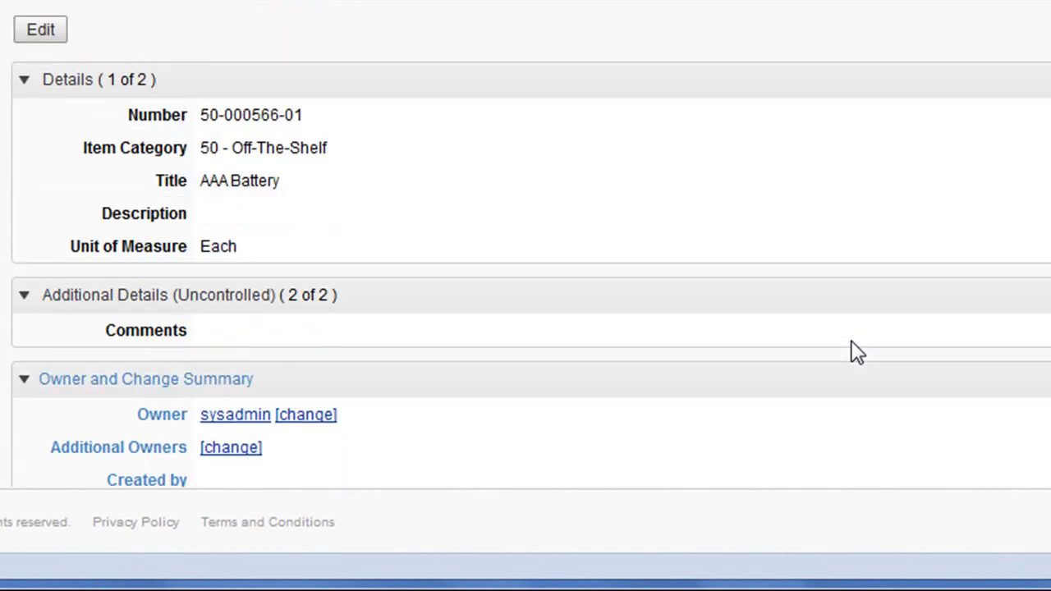
pyautogui.click(398, 132)
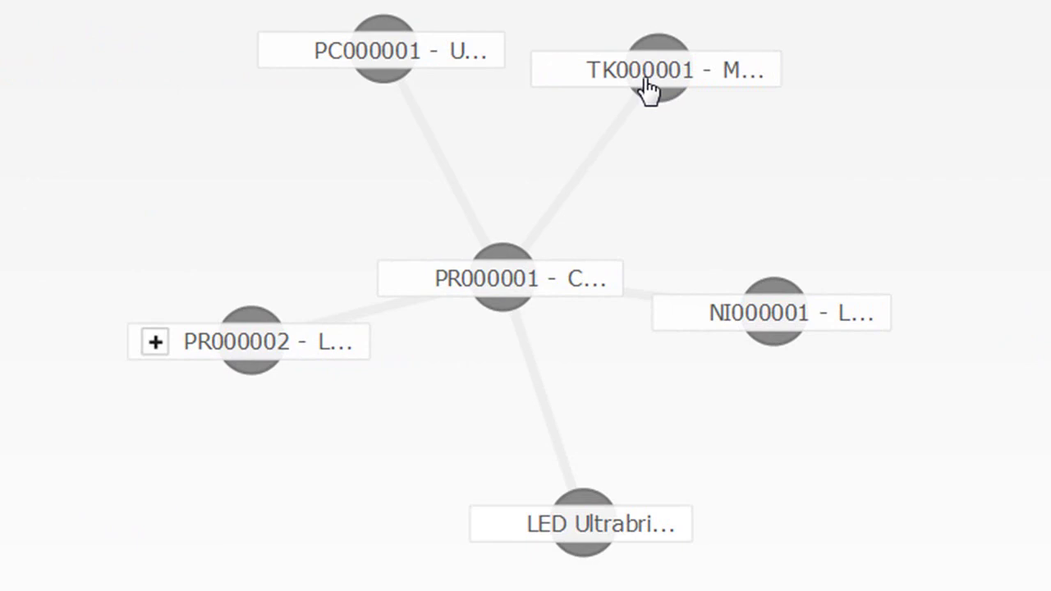
pyautogui.click(646, 80)
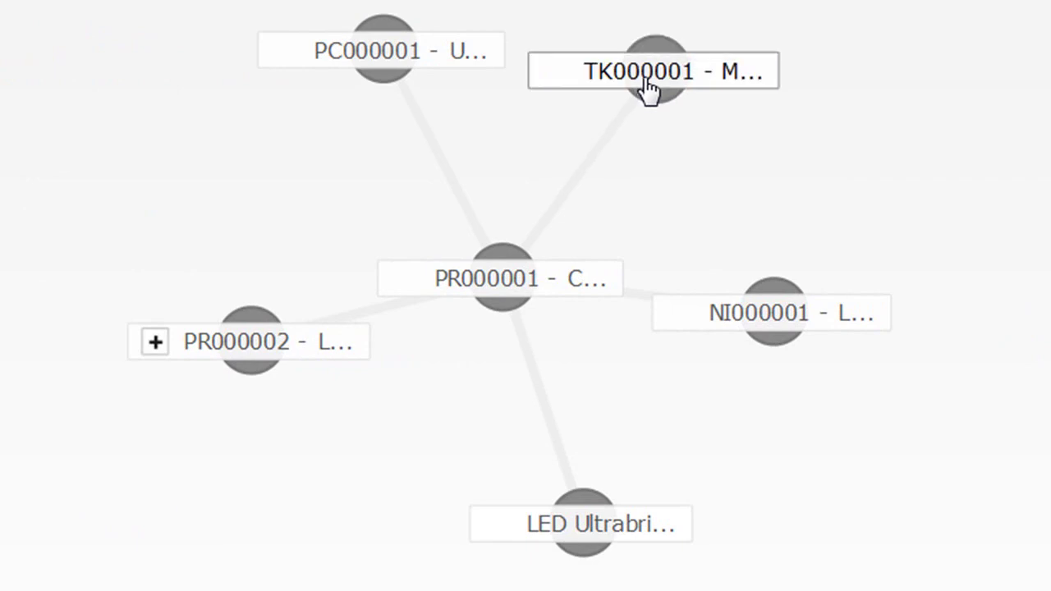
pyautogui.click(646, 87)
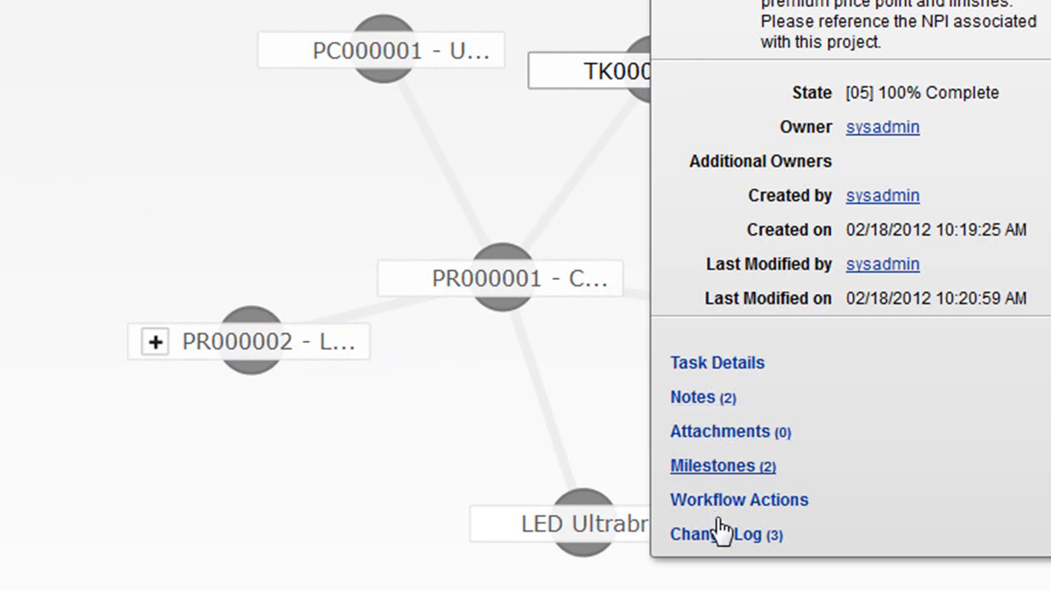
pyautogui.click(449, 203)
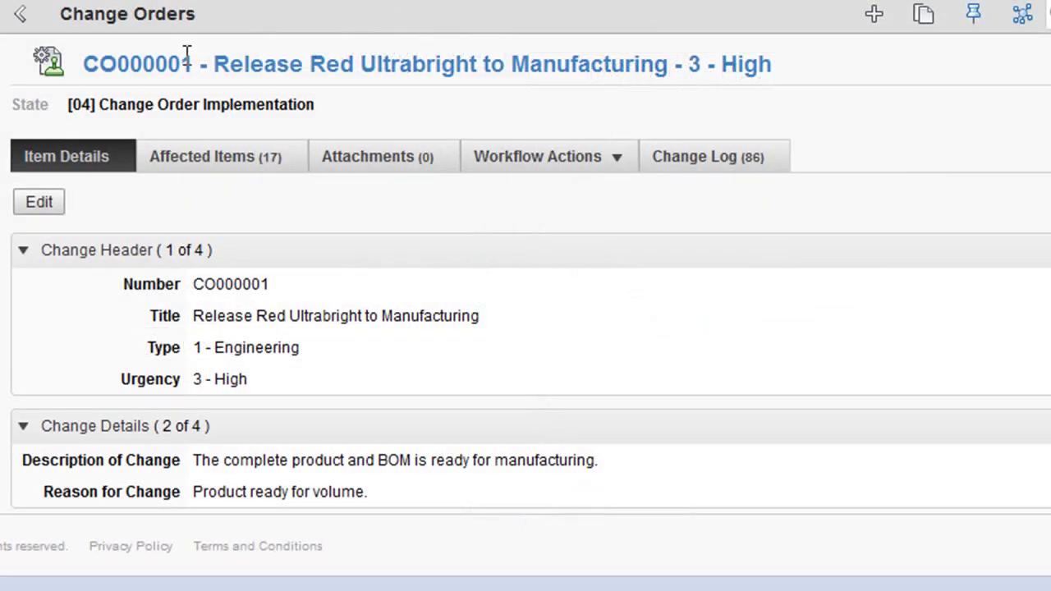
# - Check CO000001's 17 affected items, then search the Items and BOMs workspace for 'LED'
pyautogui.click(207, 165)
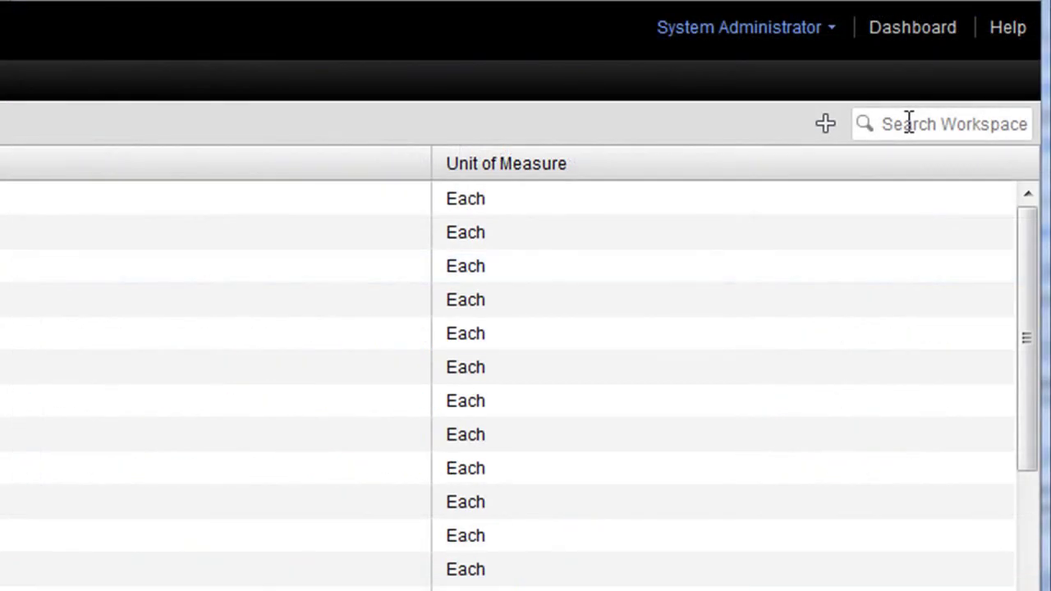
pyautogui.click(909, 121)
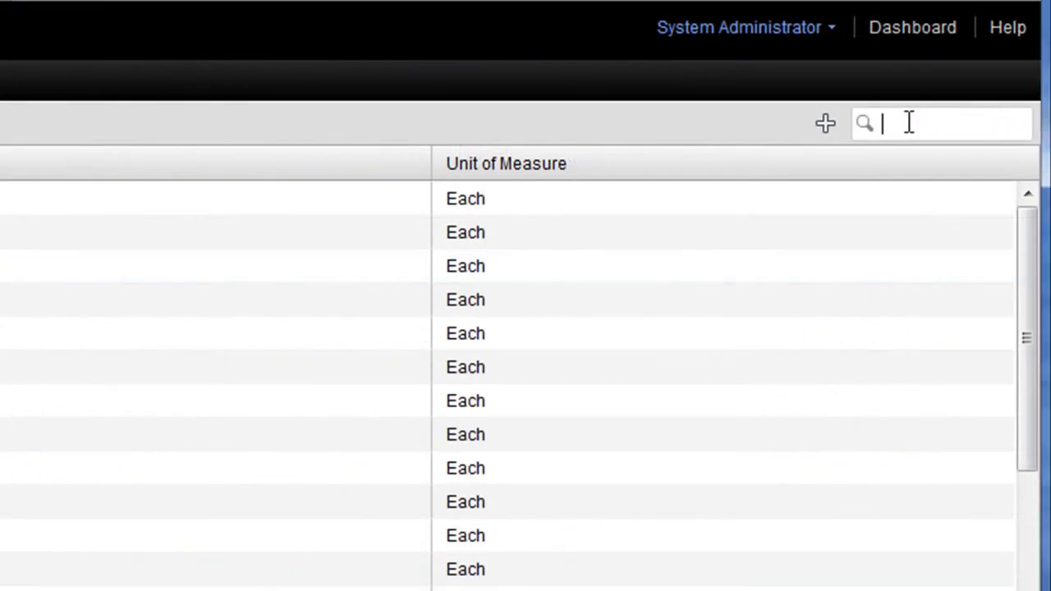
pyautogui.write('LED')
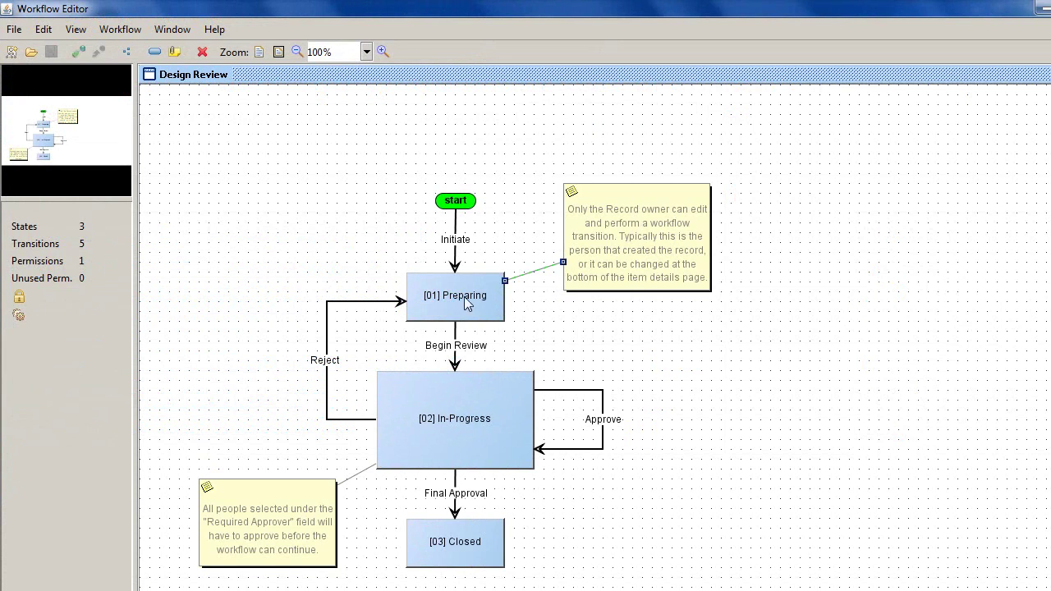
# - Create a new state from the In-Progress state's menu and drag Collaborative Review to its left
pyautogui.click(466, 304)
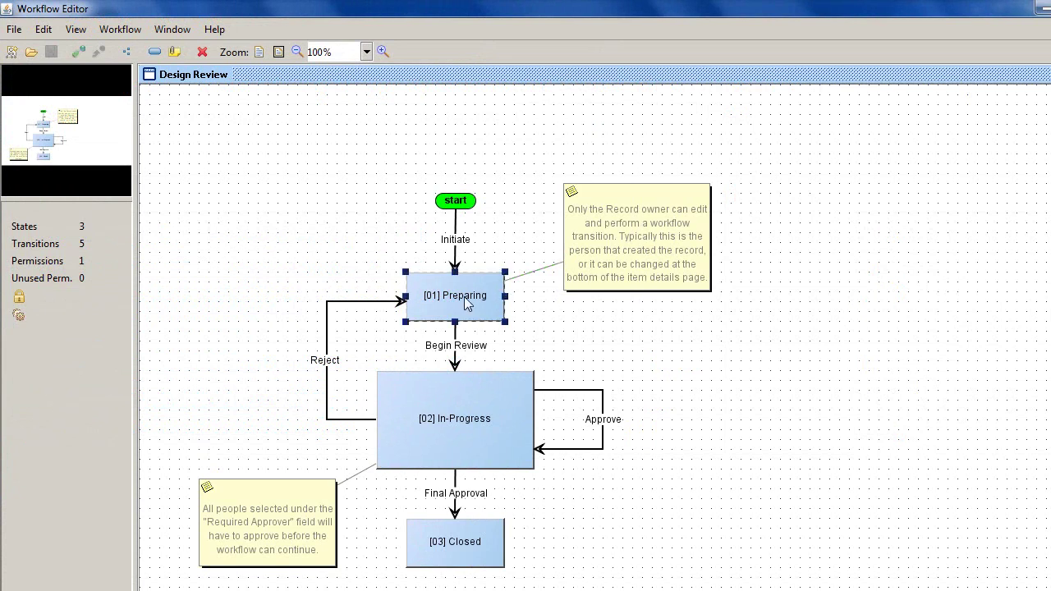
pyautogui.click(464, 422)
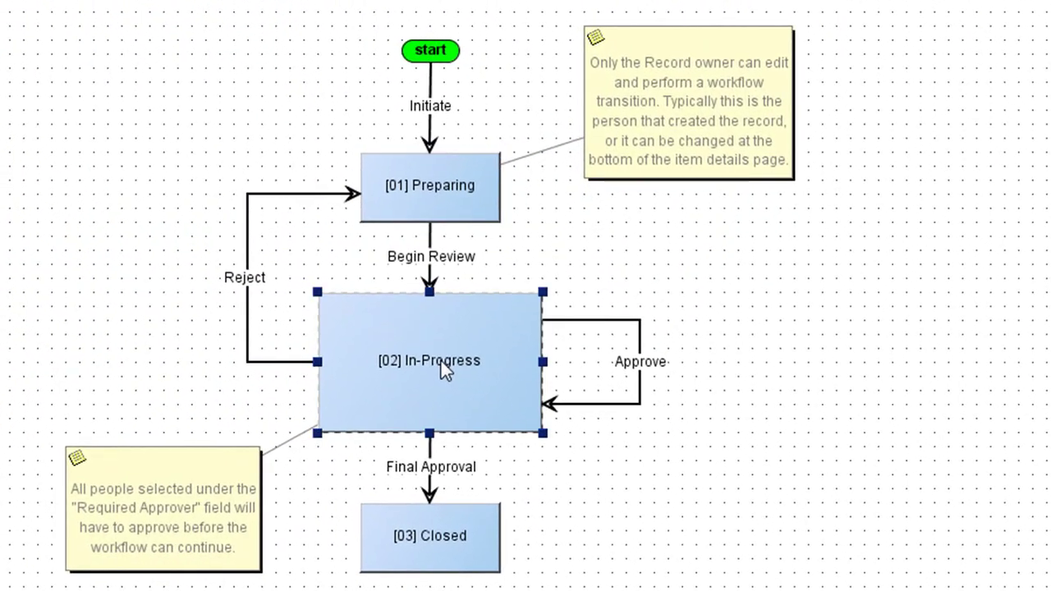
pyautogui.click(434, 563)
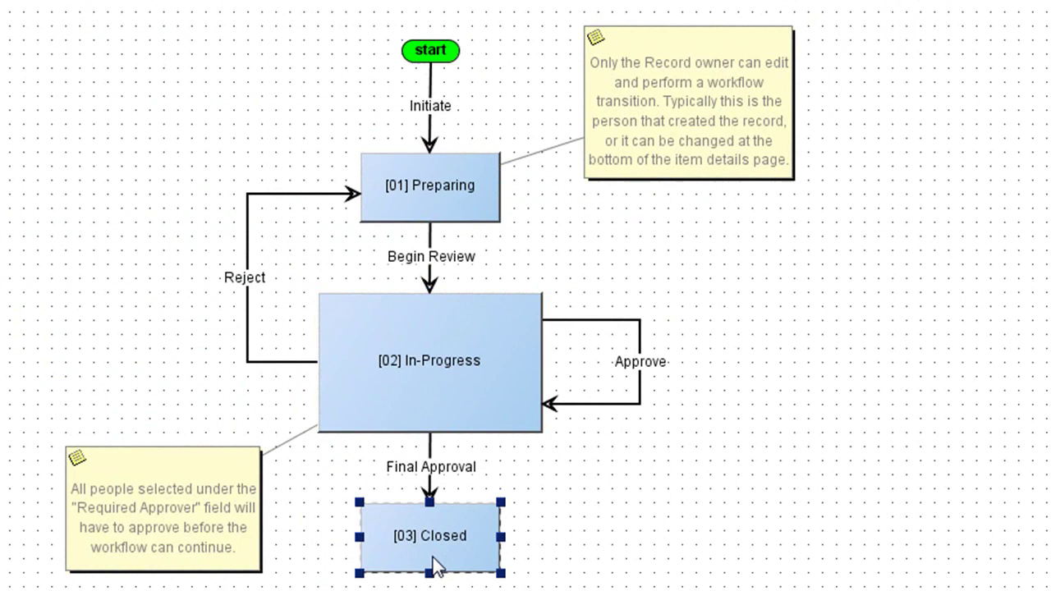
pyautogui.click(433, 417)
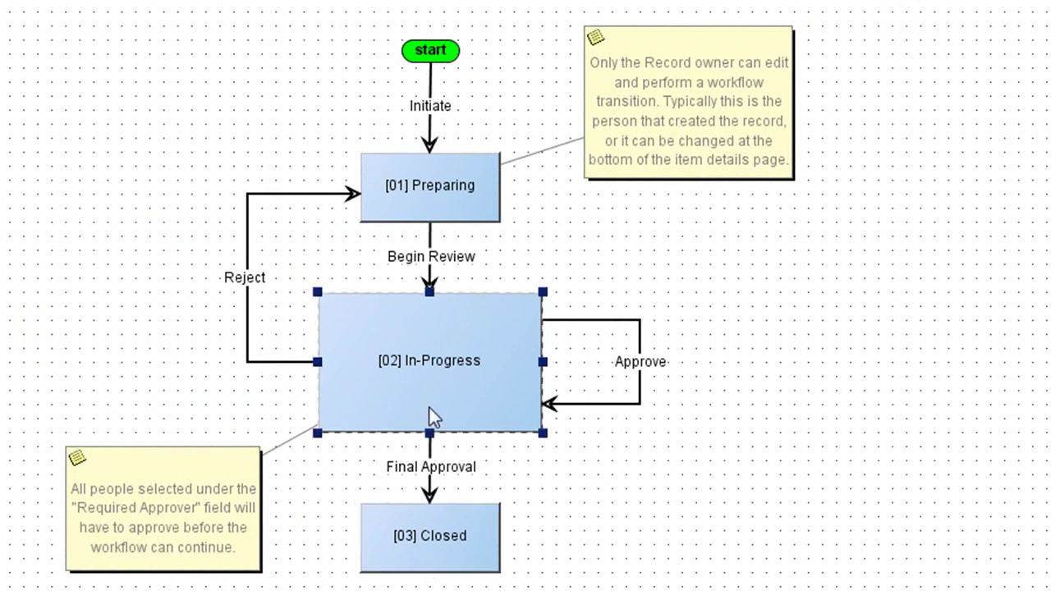
pyautogui.rightClick(432, 357)
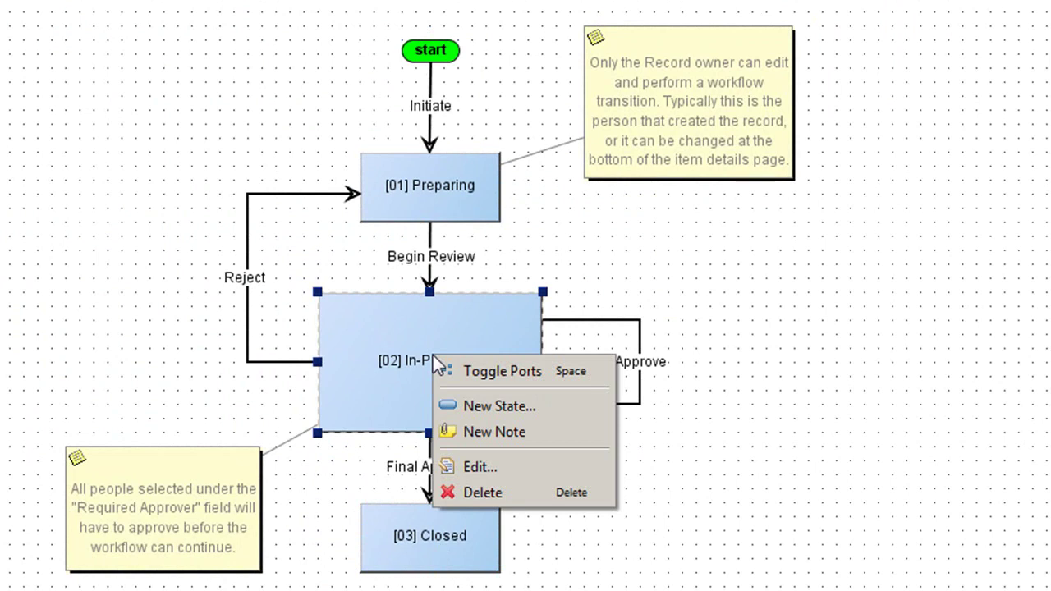
pyautogui.click(463, 404)
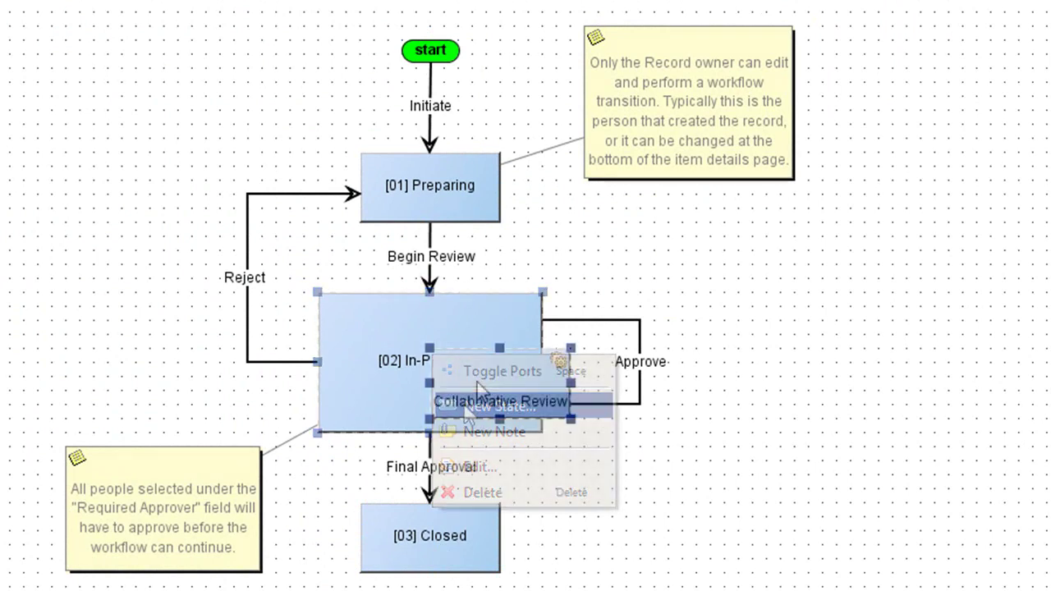
pyautogui.moveTo(429, 388); pyautogui.dragTo(213, 365)
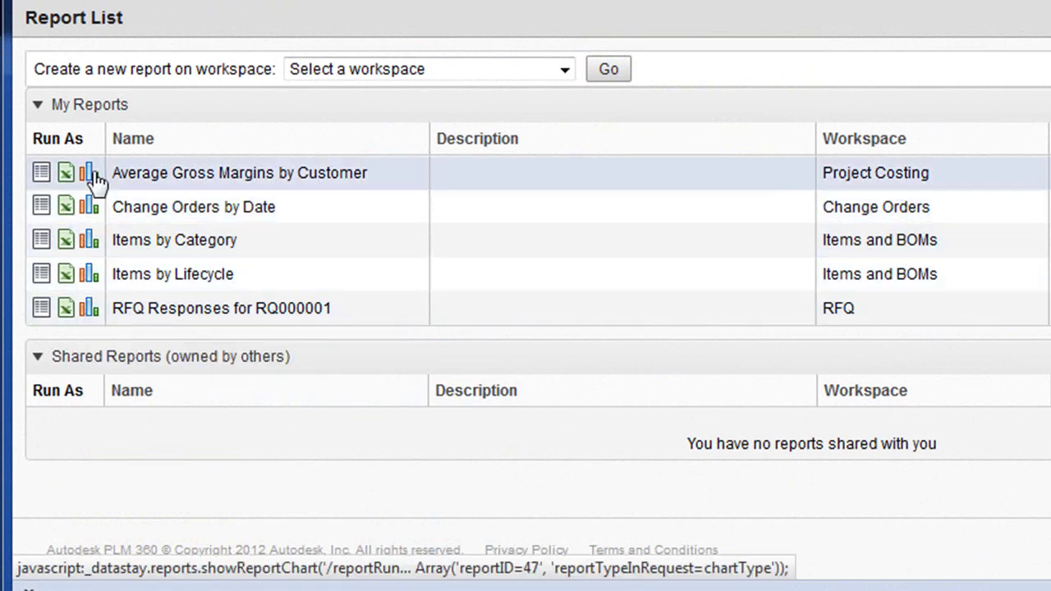
# - Run the Items by Category report as a chart from its Run As column
pyautogui.click(92, 313)
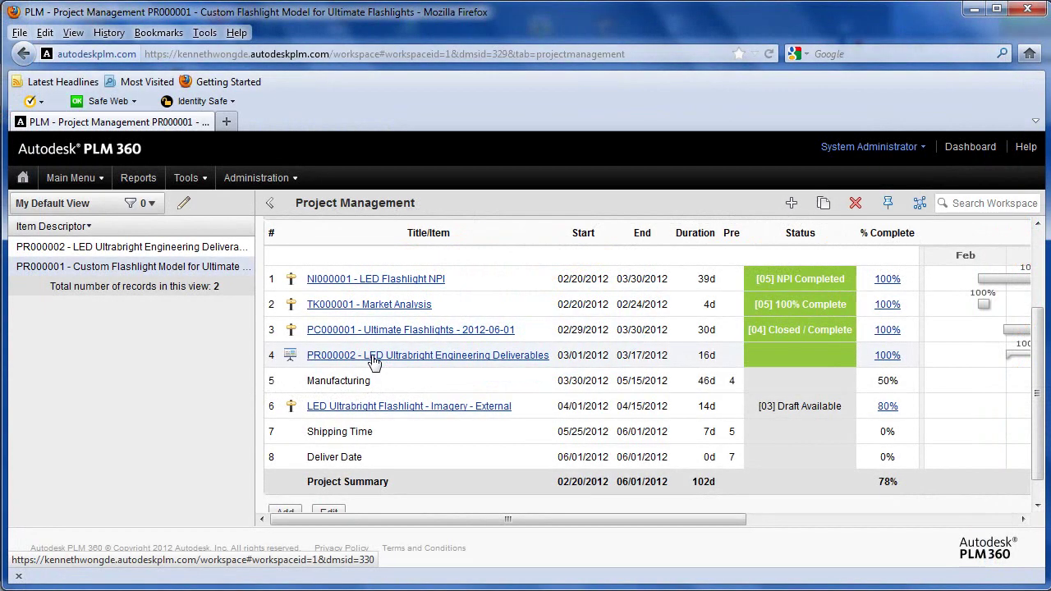
# - Preview the project task links, then open the Administration > Users list
pyautogui.moveTo(374, 362)
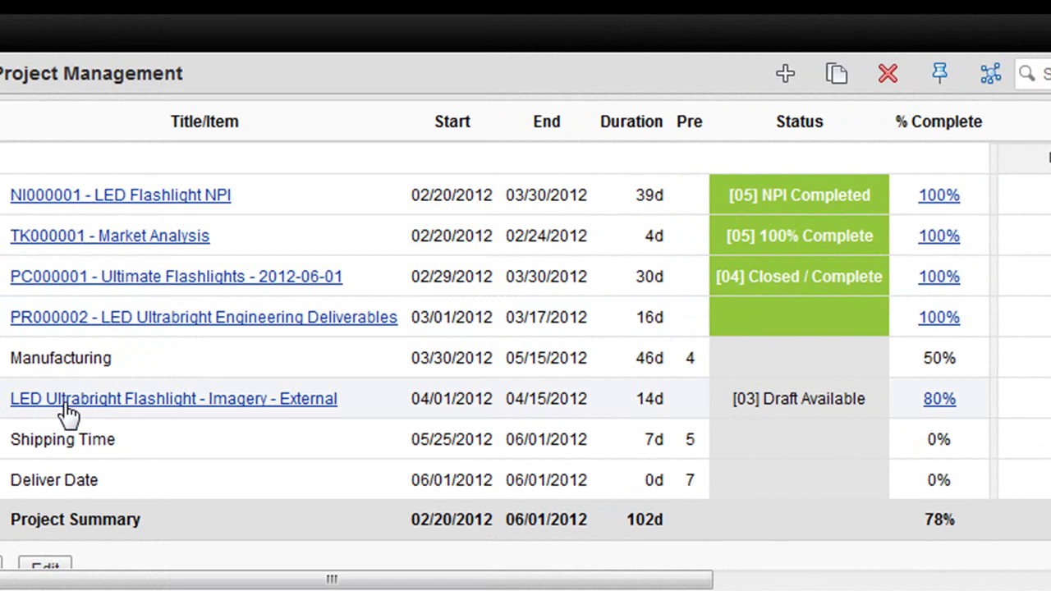
pyautogui.moveTo(69, 415)
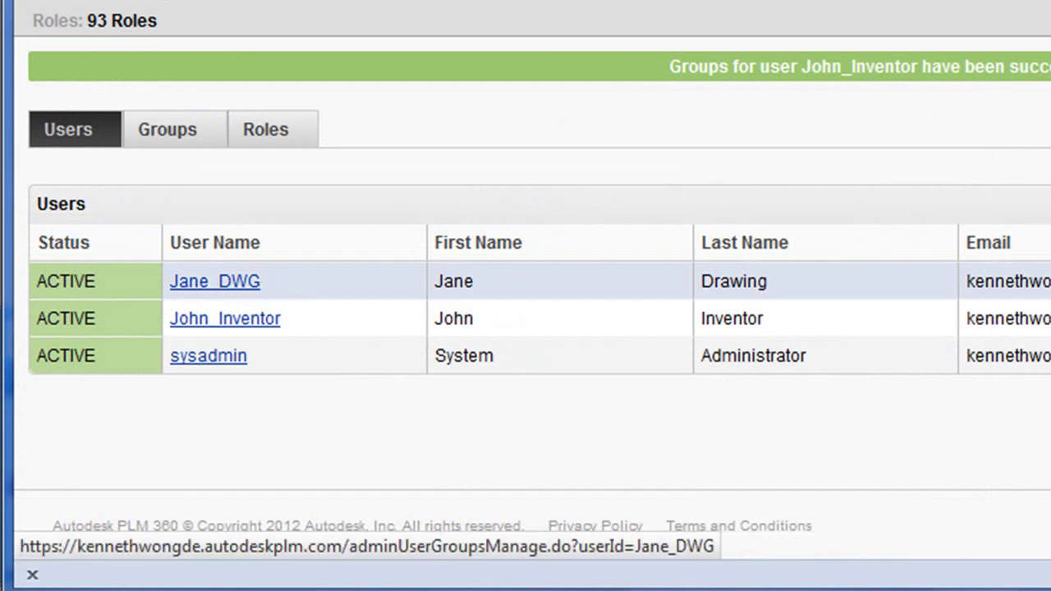
# - Add the first listed user to the Engineering group from the available groups list
pyautogui.click(1033, 177)
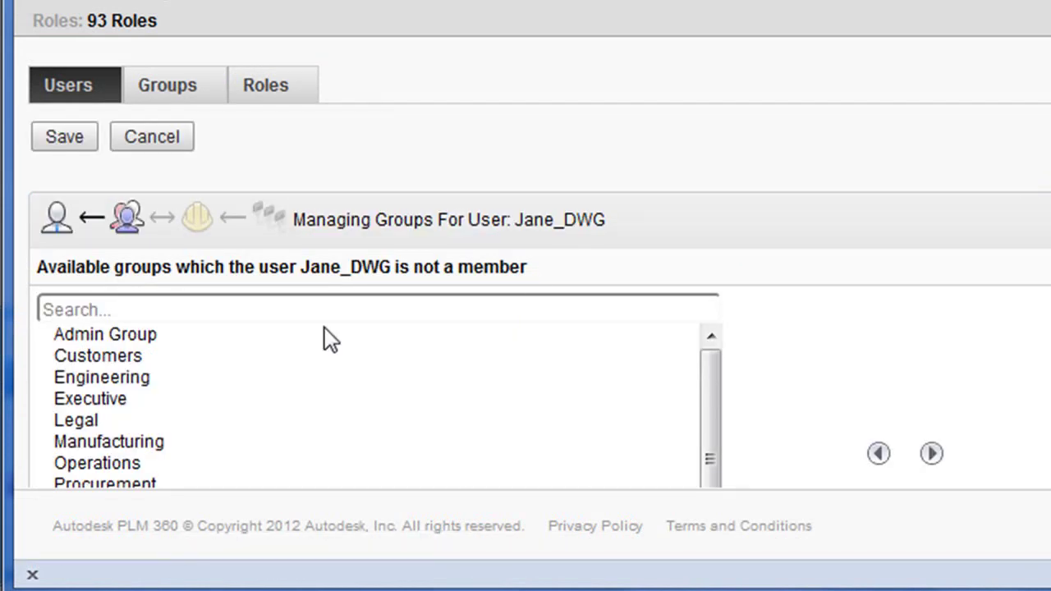
pyautogui.click(120, 384)
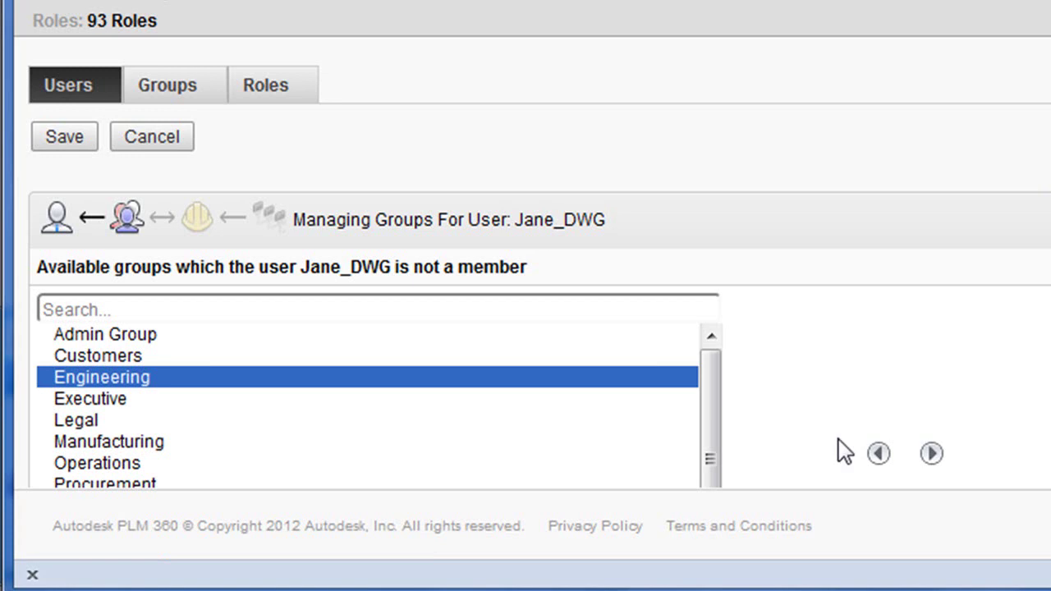
pyautogui.click(931, 453)
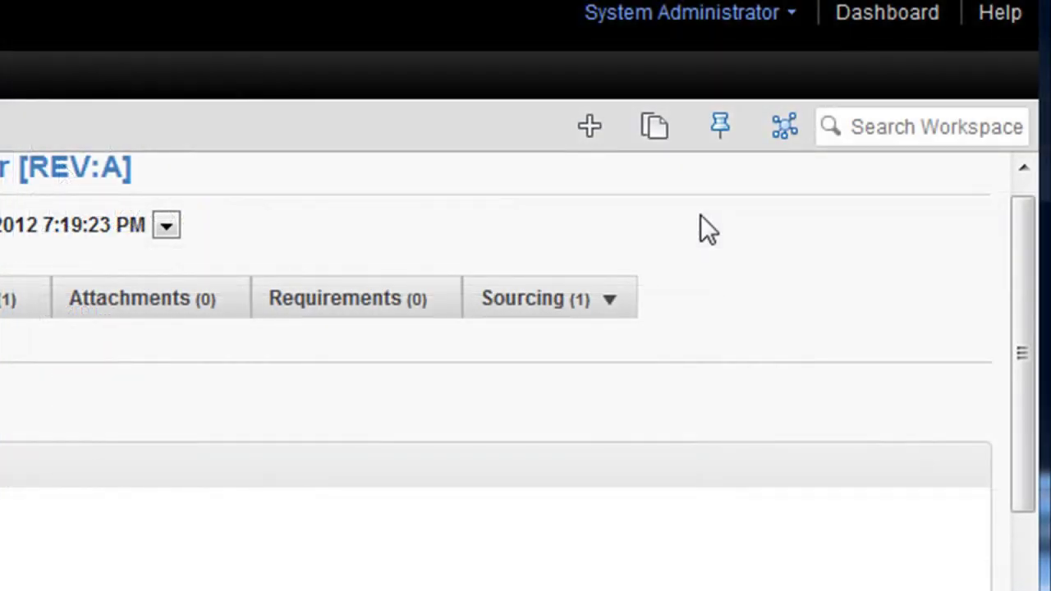
pyautogui.click(792, 143)
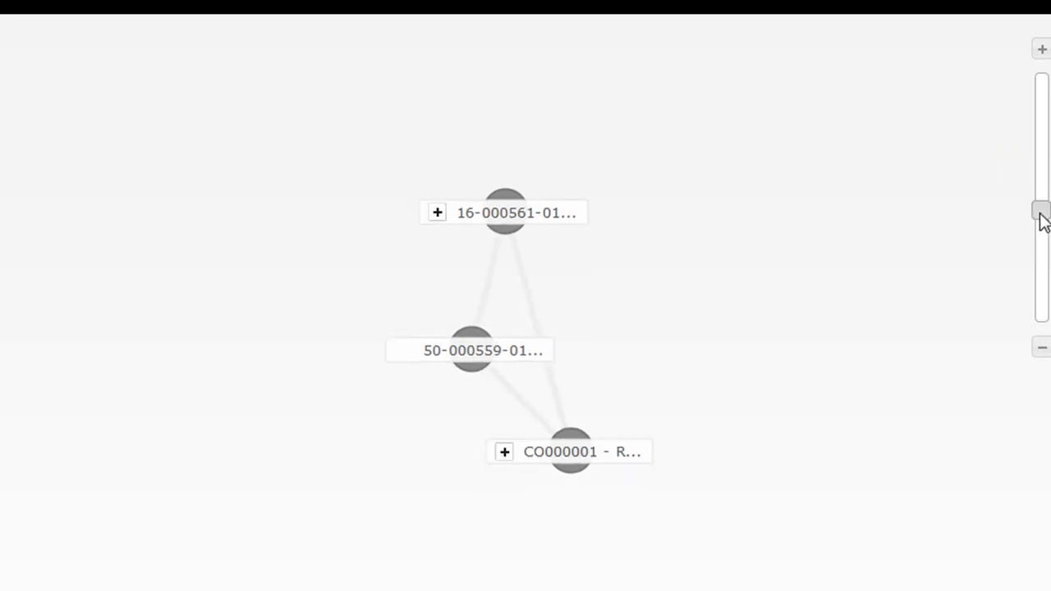
pyautogui.moveTo(1041, 217); pyautogui.dragTo(1036, 94)
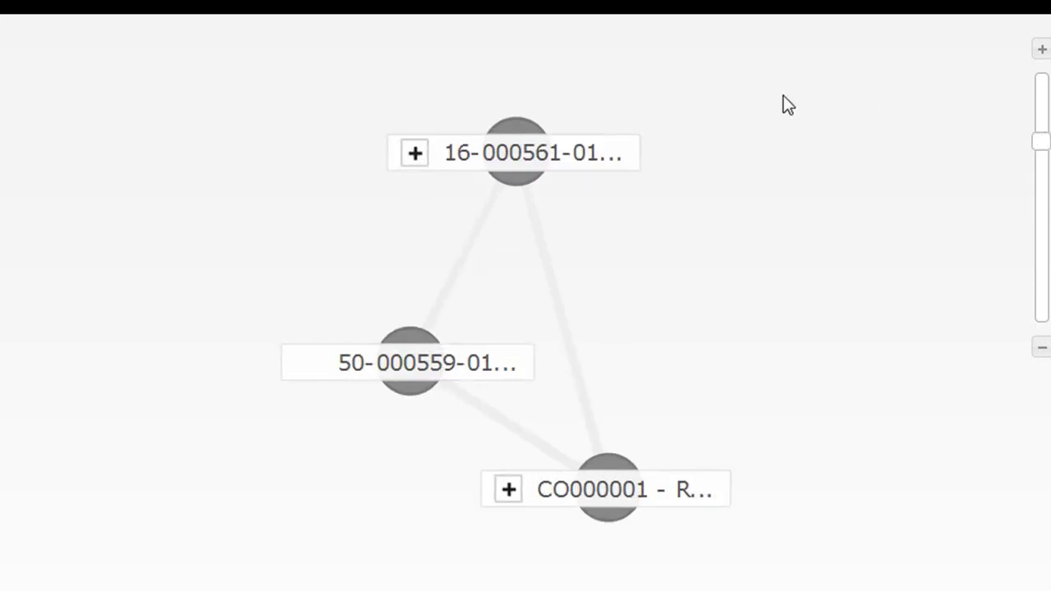